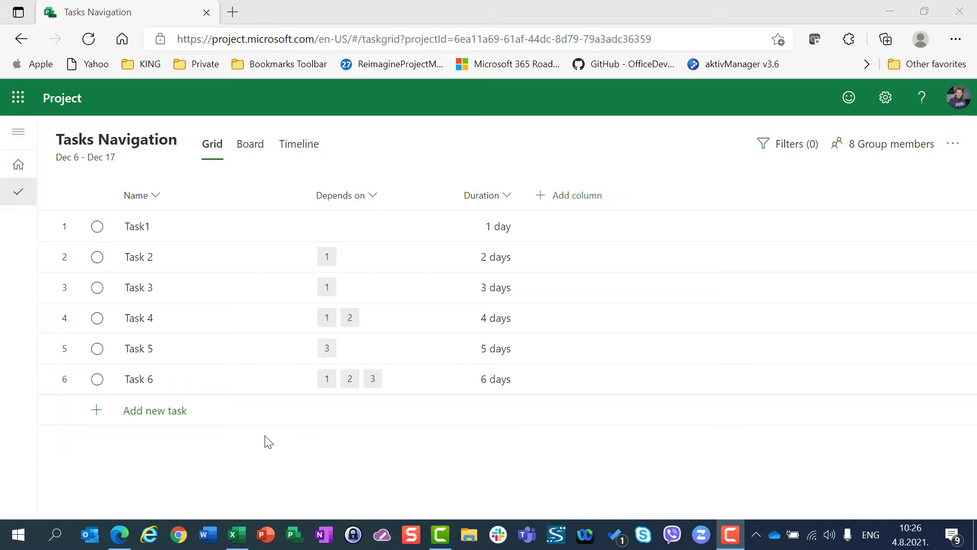
Open Task 3's details and scroll to Depends on, showing driving predecessor Task1
{"action": "left_click", "coordinate": [190, 290]}
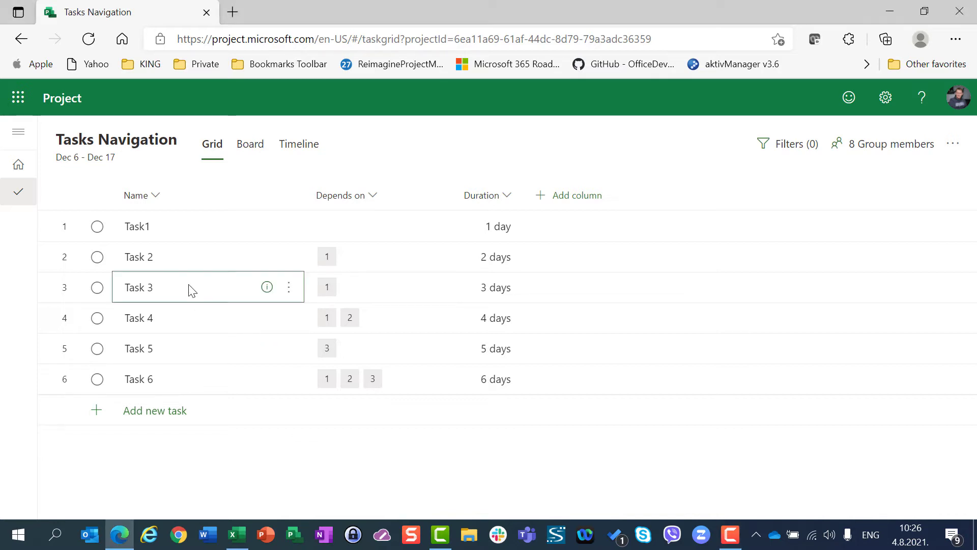
{"action": "left_click", "coordinate": [267, 288]}
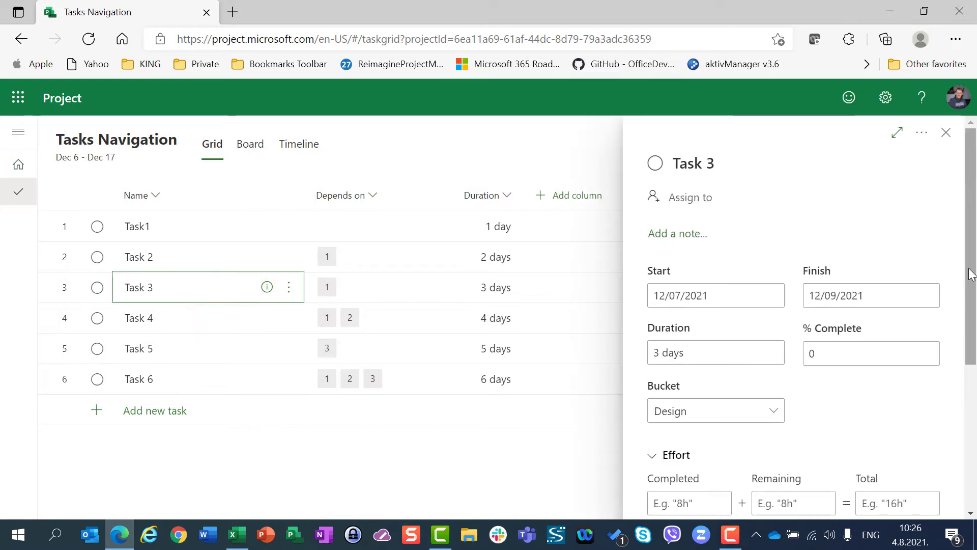
{"action": "scroll", "coordinate": [971, 275], "scroll_direction": "down", "scroll_amount": 4}
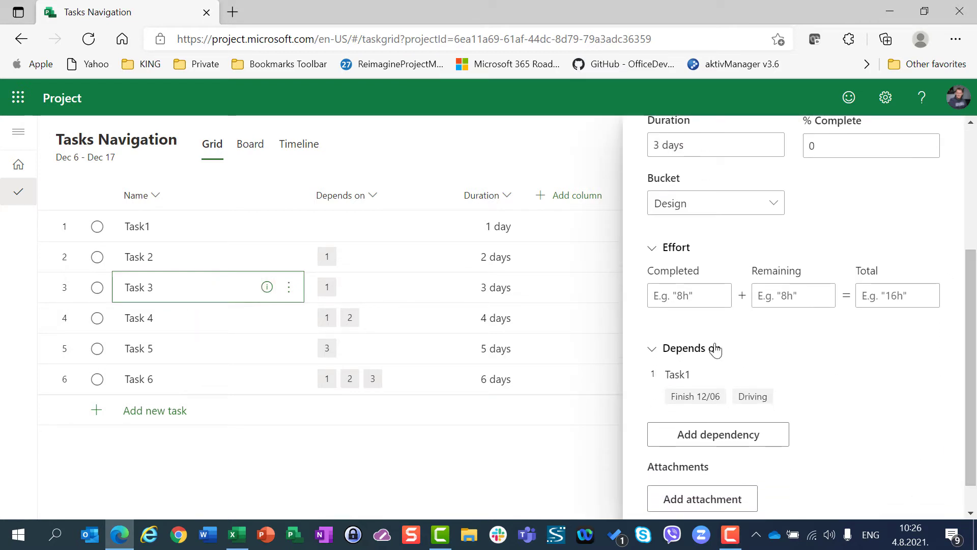
{"action": "mouse_move", "coordinate": [661, 406]}
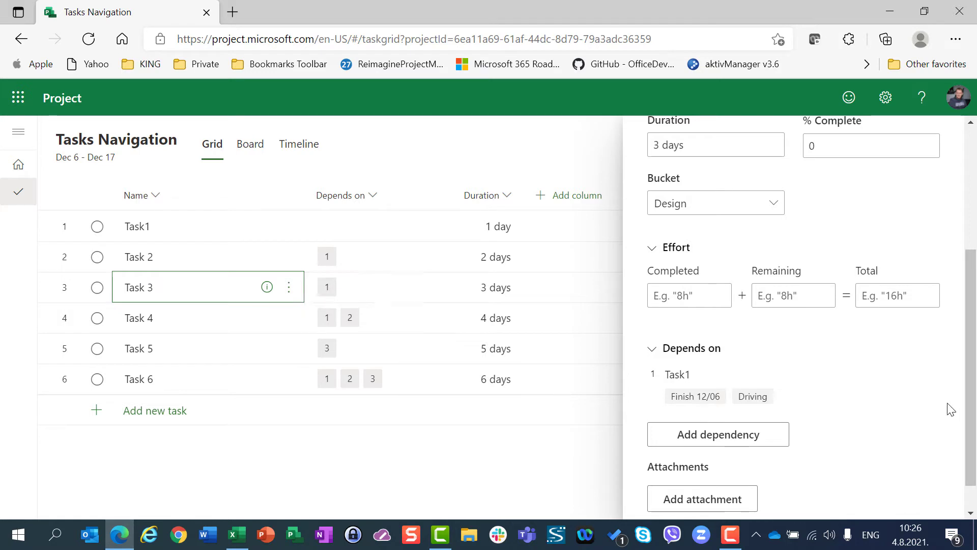
{"action": "left_click_drag", "start_coordinate": [973, 384], "coordinate": [954, 382]}
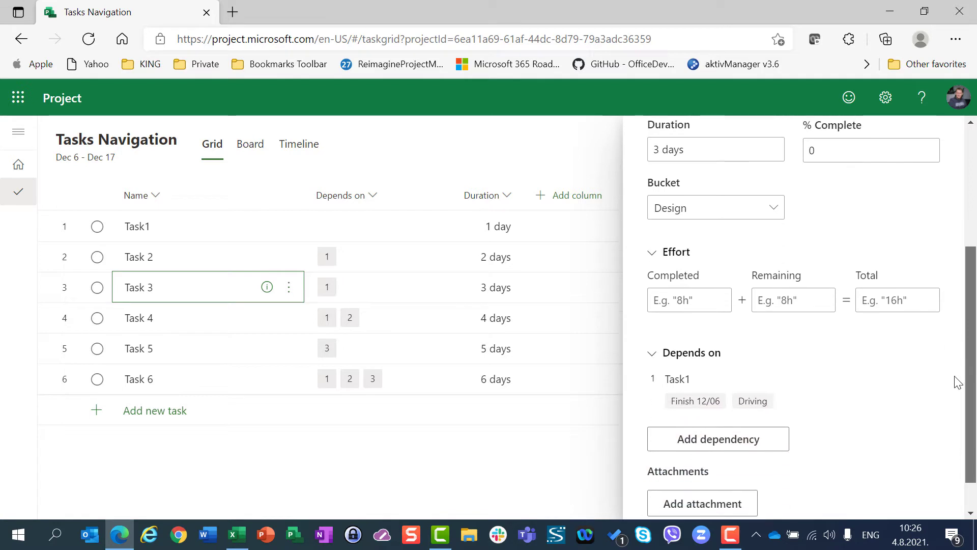
Follow the link to Task1's details, then open Task 4 and jump to predecessor Task 2
{"action": "left_click", "coordinate": [688, 383]}
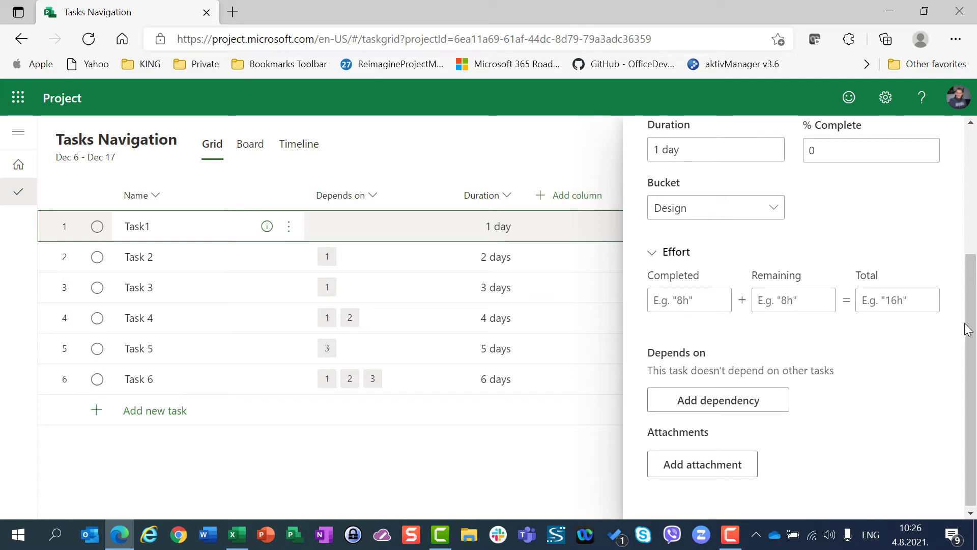
{"action": "left_click_drag", "start_coordinate": [970, 319], "coordinate": [976, 278]}
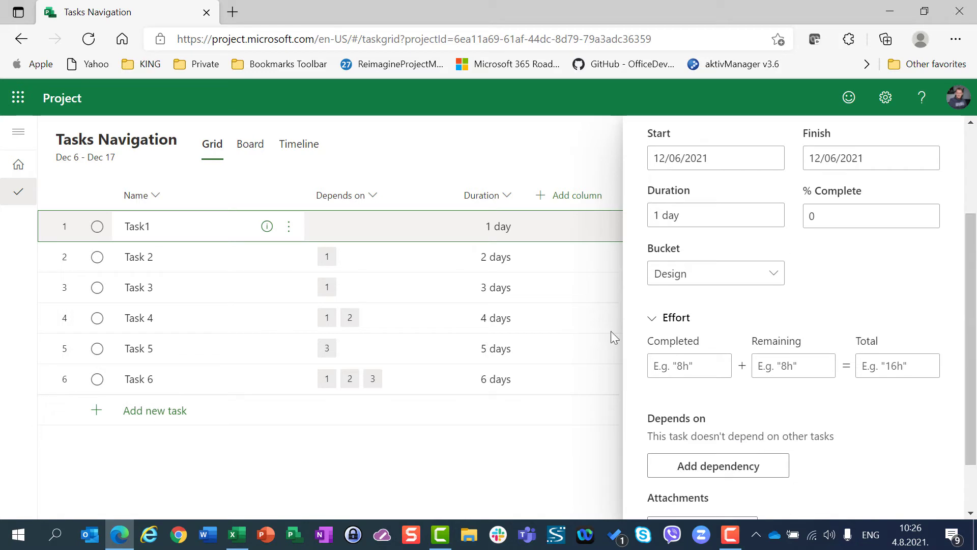
{"action": "left_click", "coordinate": [218, 326]}
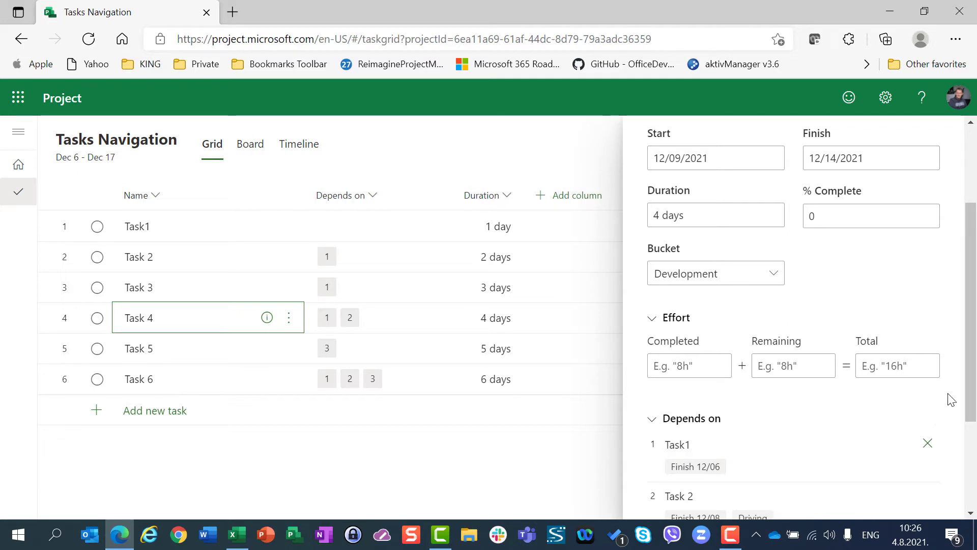
{"action": "left_click_drag", "start_coordinate": [973, 386], "coordinate": [974, 415]}
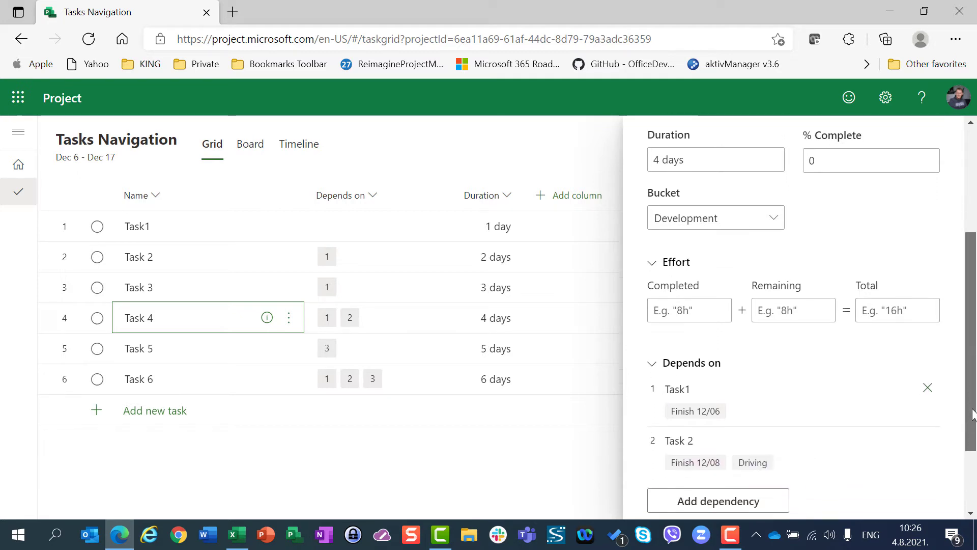
{"action": "left_click", "coordinate": [679, 441]}
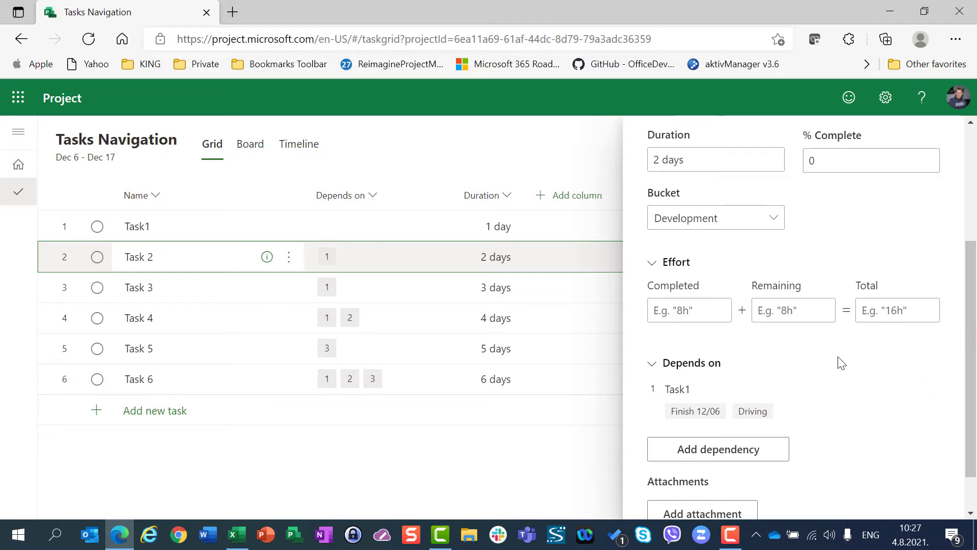
{"action": "mouse_move", "coordinate": [651, 383]}
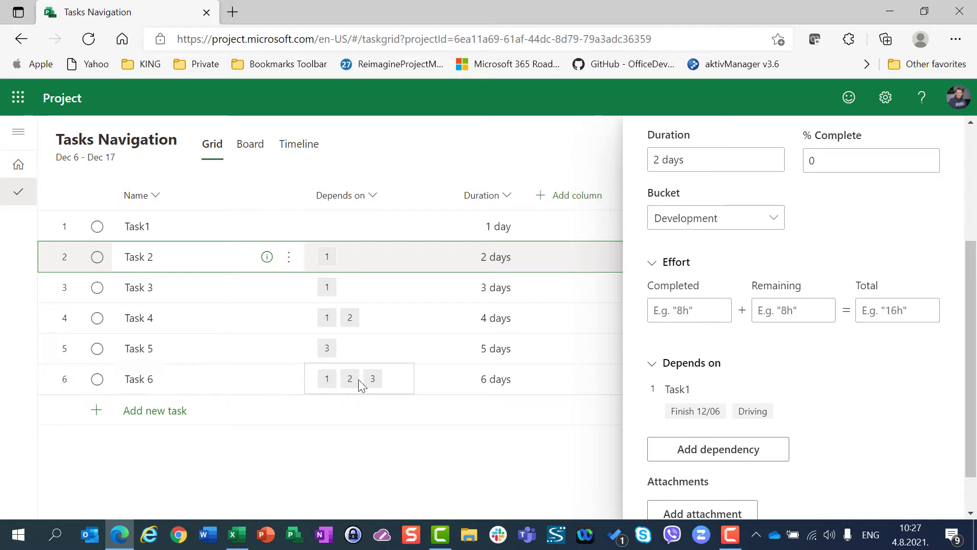
Open Task 6's details and follow its Depends on link to Task 2
{"action": "left_click", "coordinate": [204, 377]}
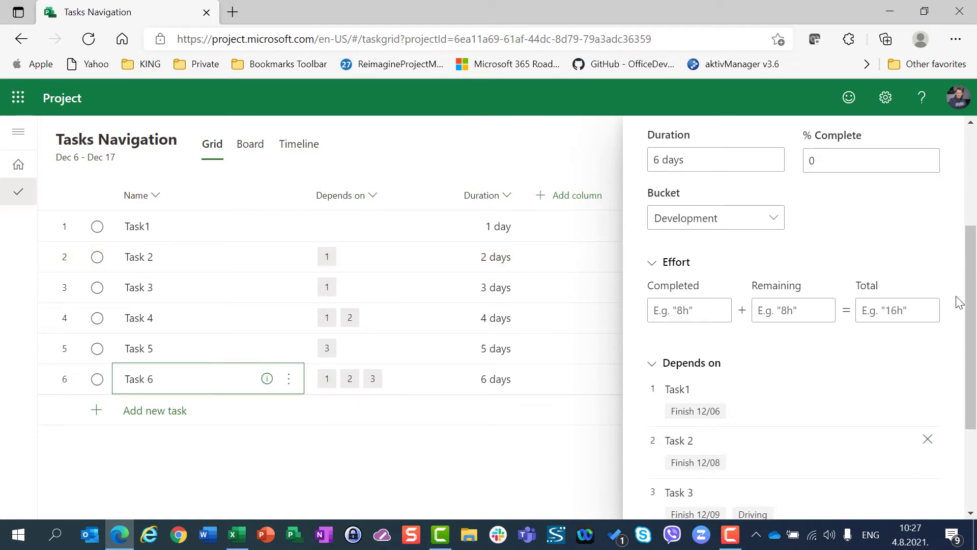
{"action": "left_click_drag", "start_coordinate": [972, 295], "coordinate": [971, 337]}
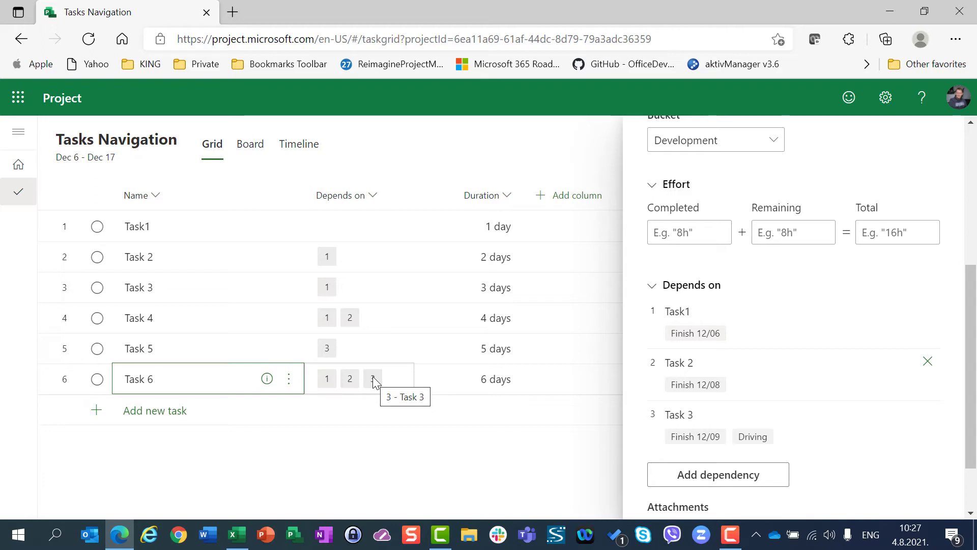
{"action": "left_click", "coordinate": [680, 364]}
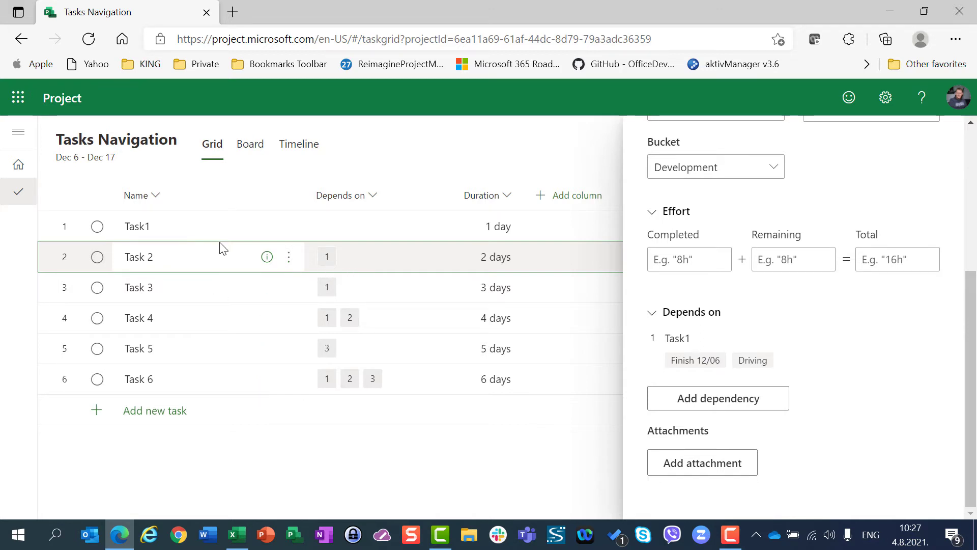
Jump from Task 2 to predecessor Task1's details, then open Task 4's details
{"action": "left_click", "coordinate": [674, 339]}
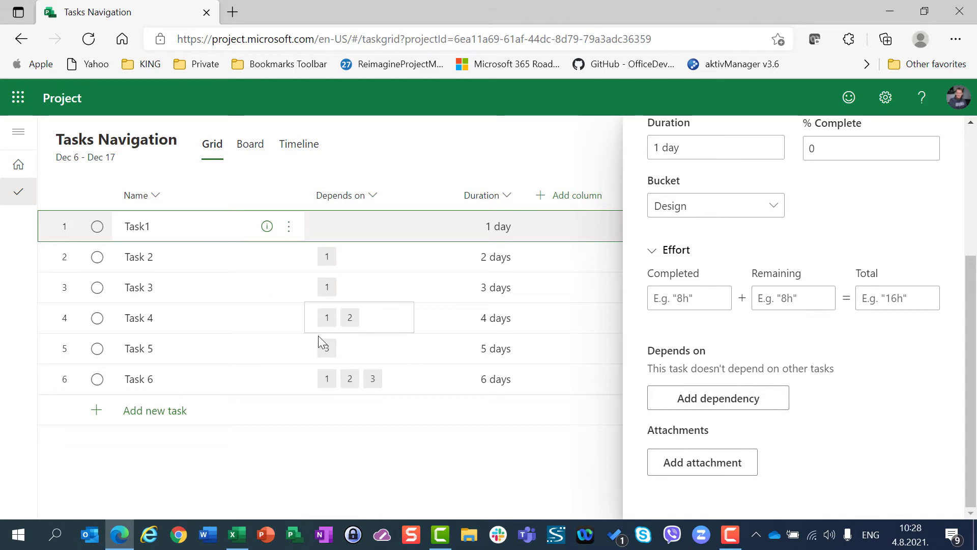
{"action": "left_click", "coordinate": [176, 329]}
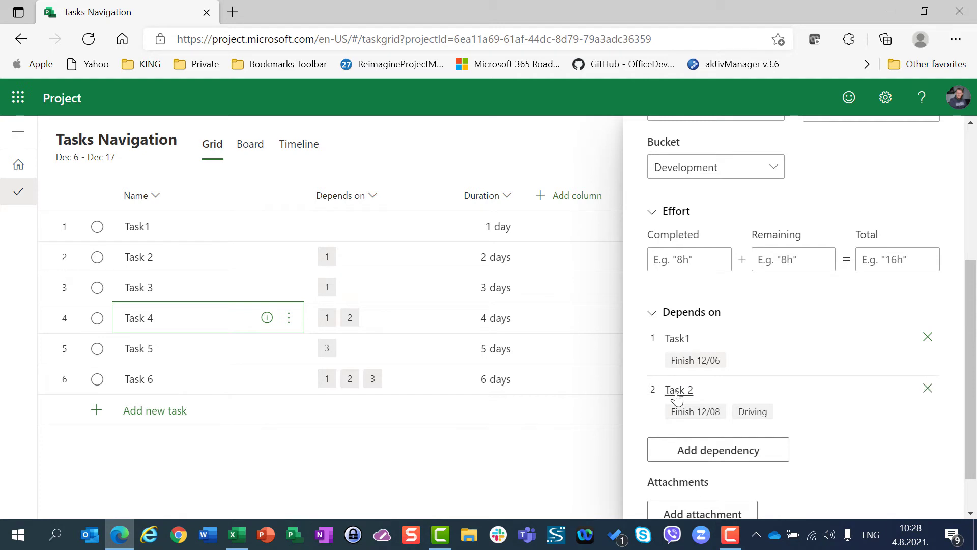
Show the Timeline view scrolled to Task1's December bar
{"action": "left_click", "coordinate": [309, 143]}
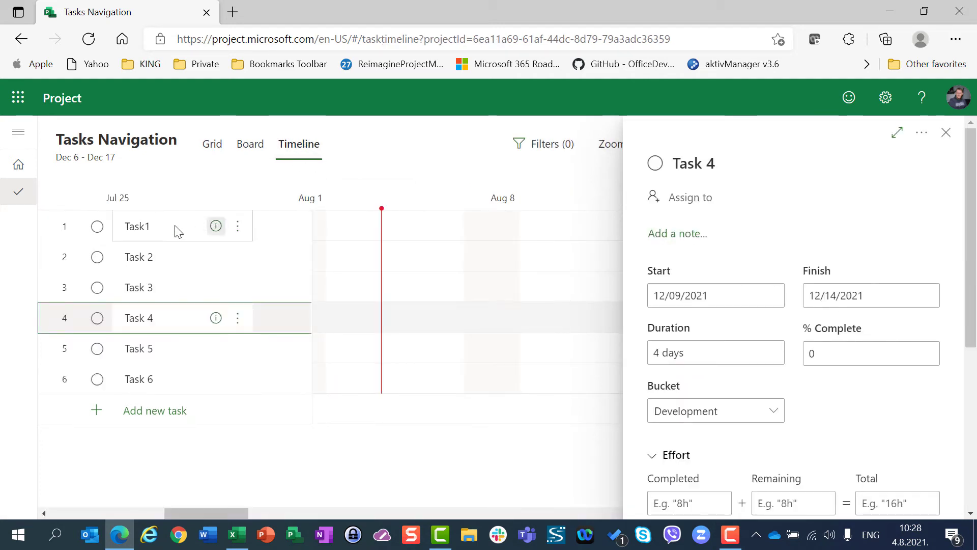
{"action": "left_click", "coordinate": [237, 226]}
{"action": "left_click", "coordinate": [276, 197]}
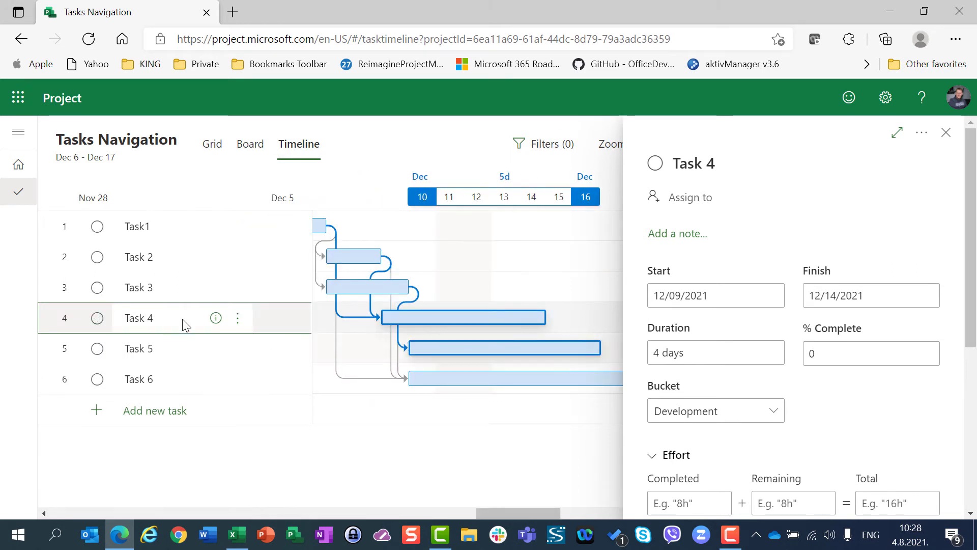
Open Task 6's details and jump to its predecessor Task 3
{"action": "left_click", "coordinate": [164, 381]}
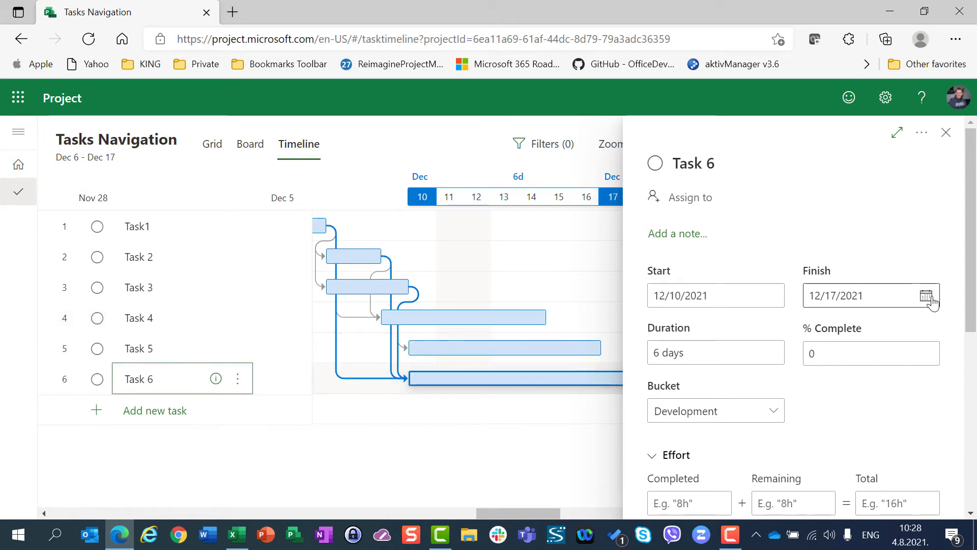
{"action": "left_click_drag", "start_coordinate": [972, 288], "coordinate": [964, 392]}
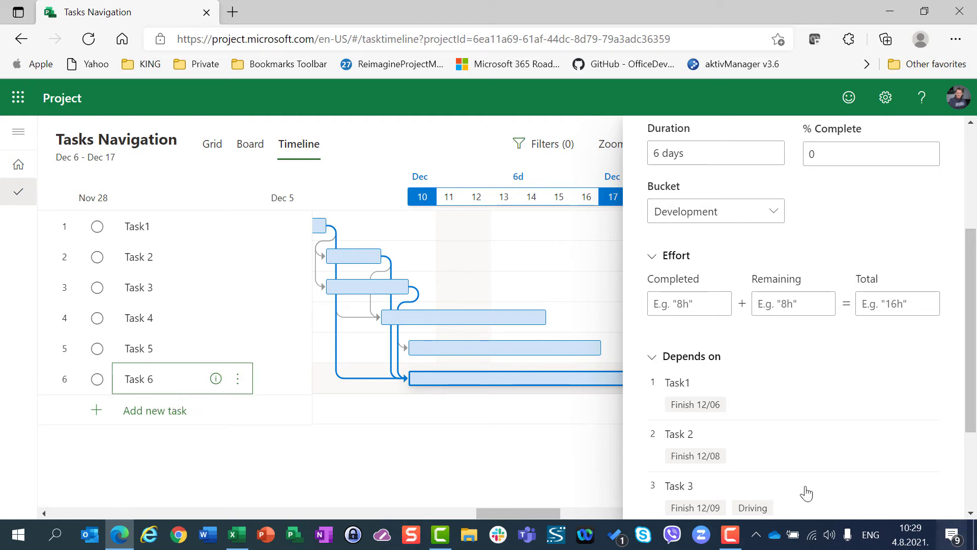
{"action": "left_click", "coordinate": [681, 486]}
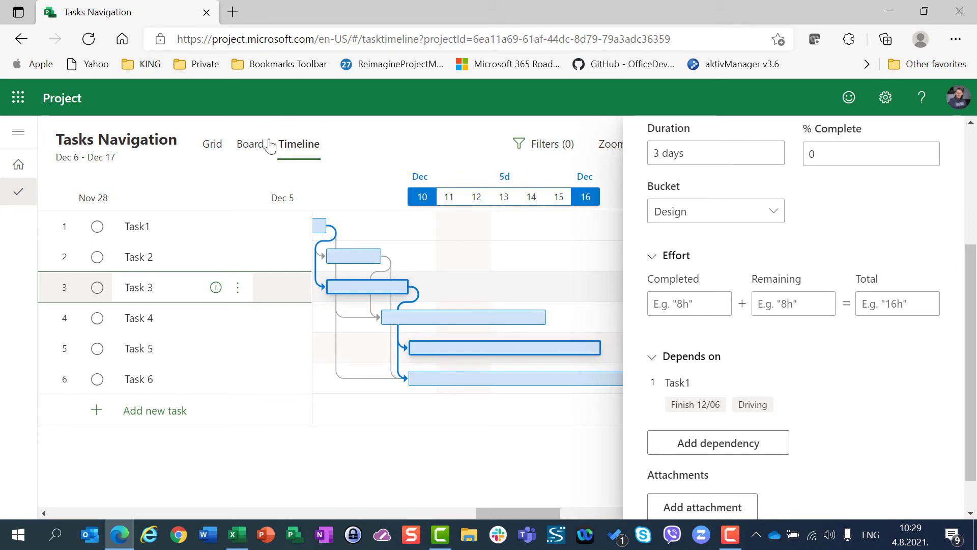
Show the Board view with Design and Development buckets
{"action": "left_click", "coordinate": [251, 146]}
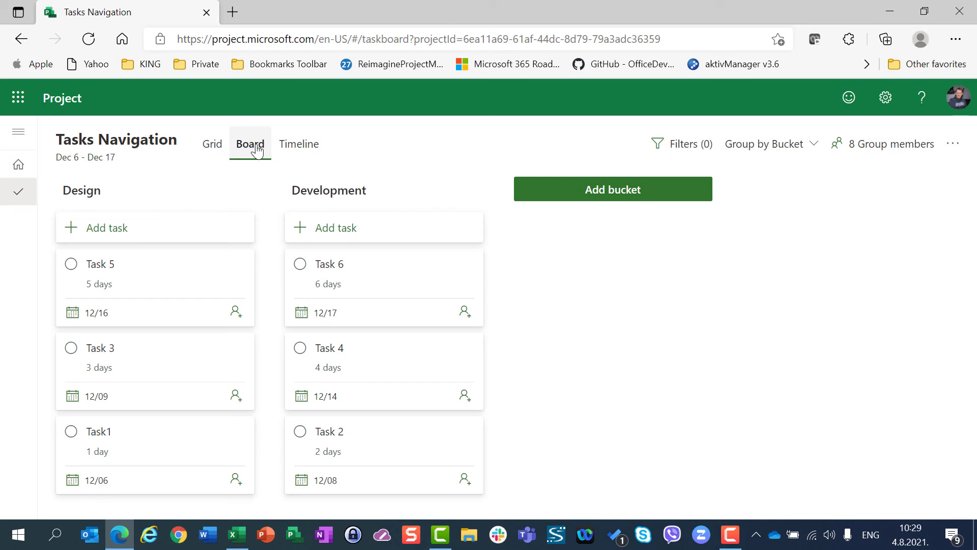
{"action": "left_click", "coordinate": [213, 146]}
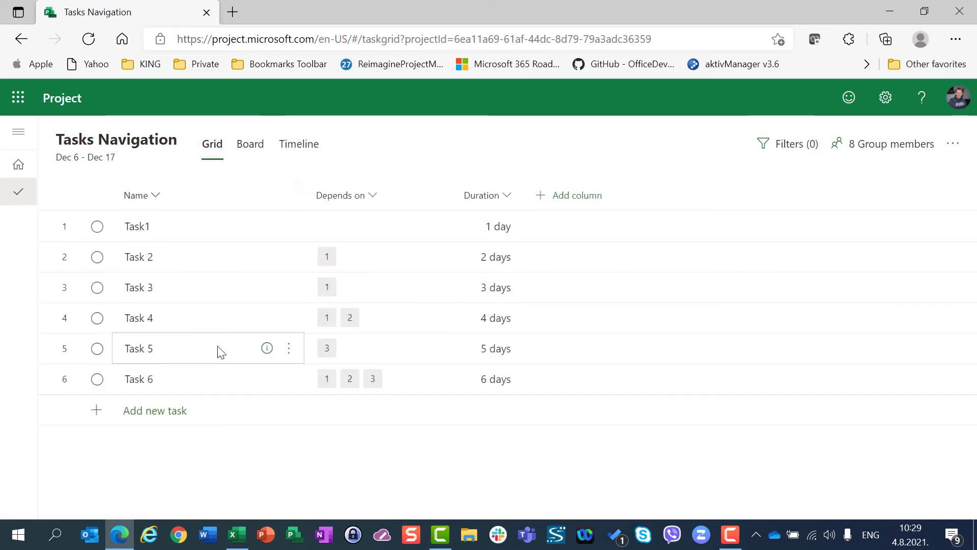
{"action": "left_click", "coordinate": [317, 153]}
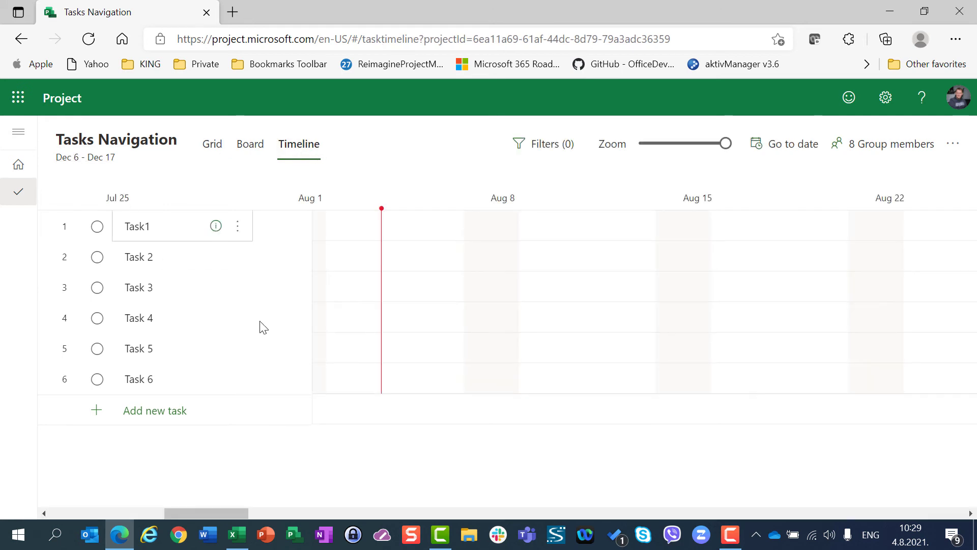
{"action": "left_click", "coordinate": [224, 290]}
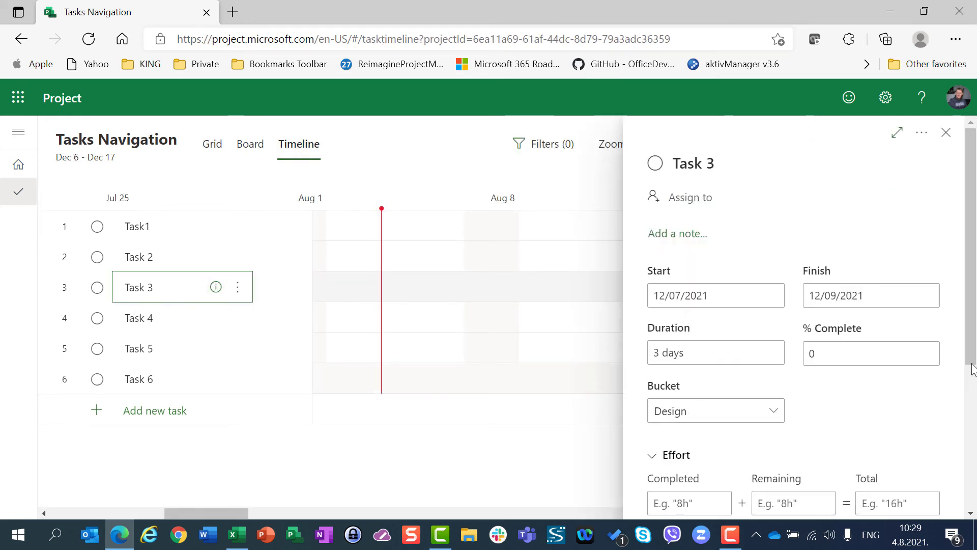
{"action": "left_click_drag", "start_coordinate": [974, 338], "coordinate": [974, 406]}
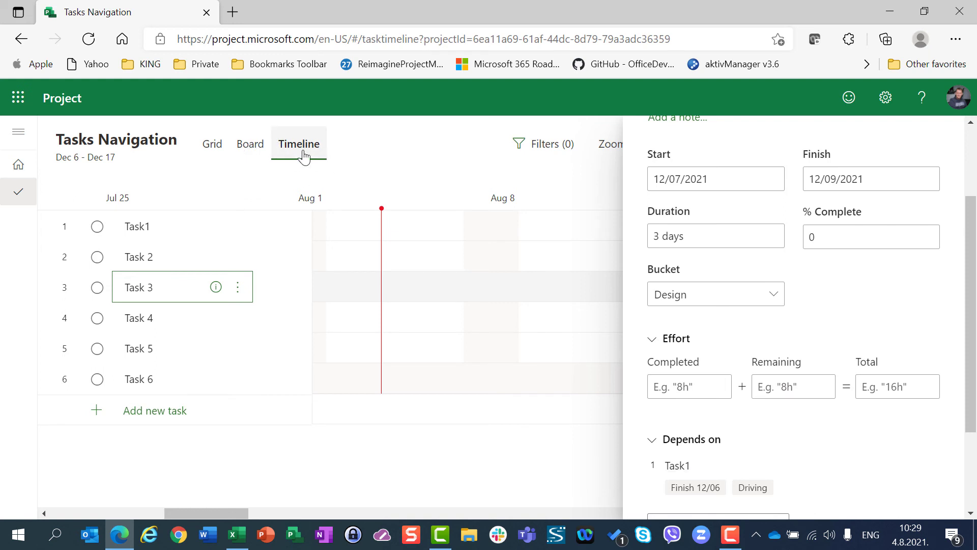
{"action": "left_click", "coordinate": [222, 153]}
{"action": "left_click", "coordinate": [258, 153]}
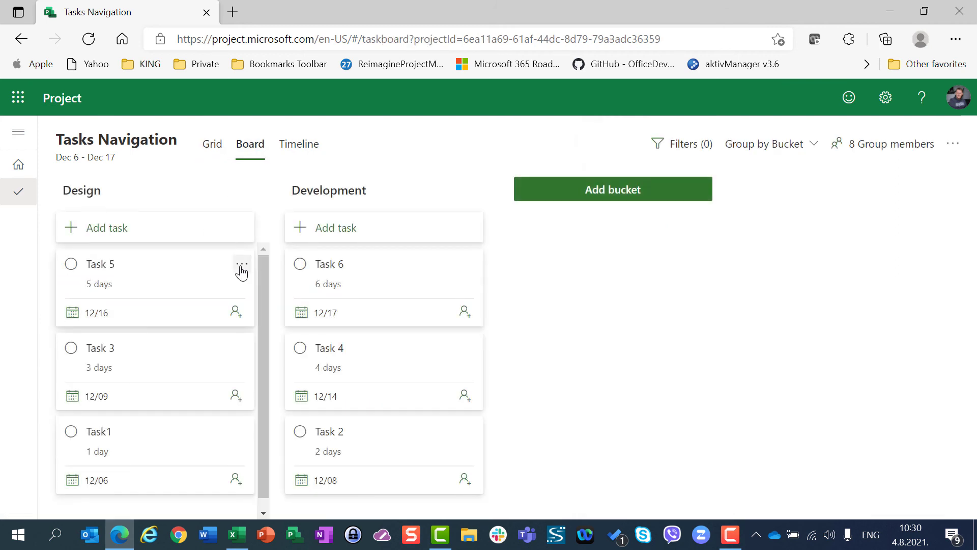
Open the Task 5 card's details, showing 12/10–12/16/2021 and its dependency on Task 3
{"action": "left_click", "coordinate": [241, 266]}
{"action": "left_click", "coordinate": [242, 266]}
{"action": "left_click", "coordinate": [106, 270]}
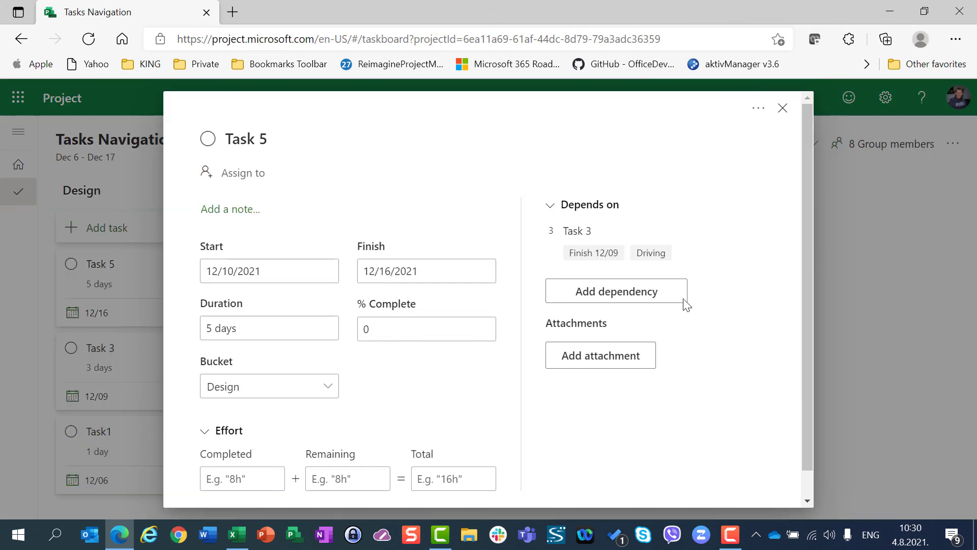
{"action": "scroll", "coordinate": [812, 236], "scroll_direction": "down", "scroll_amount": 2}
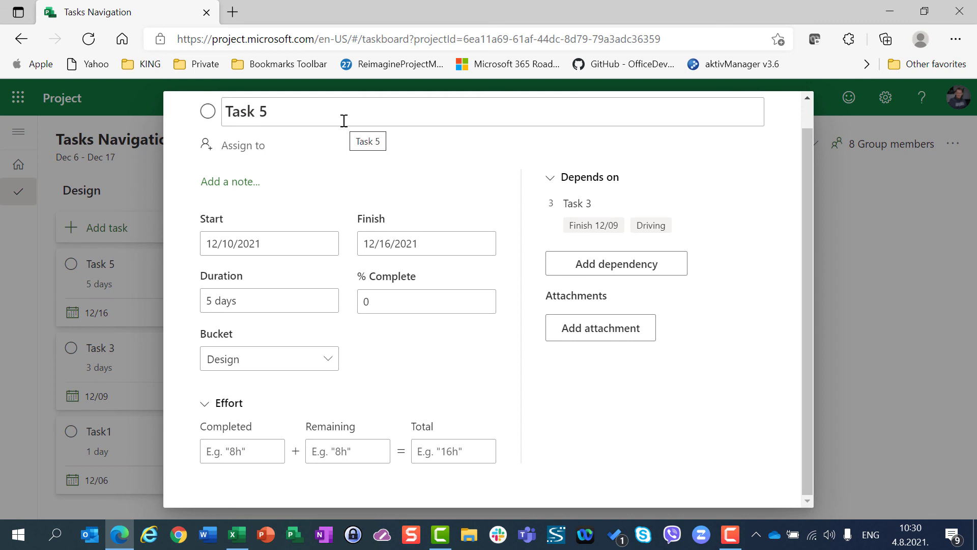
Close the Task 5 details dialog to return to the Board
{"action": "key", "text": "Escape"}
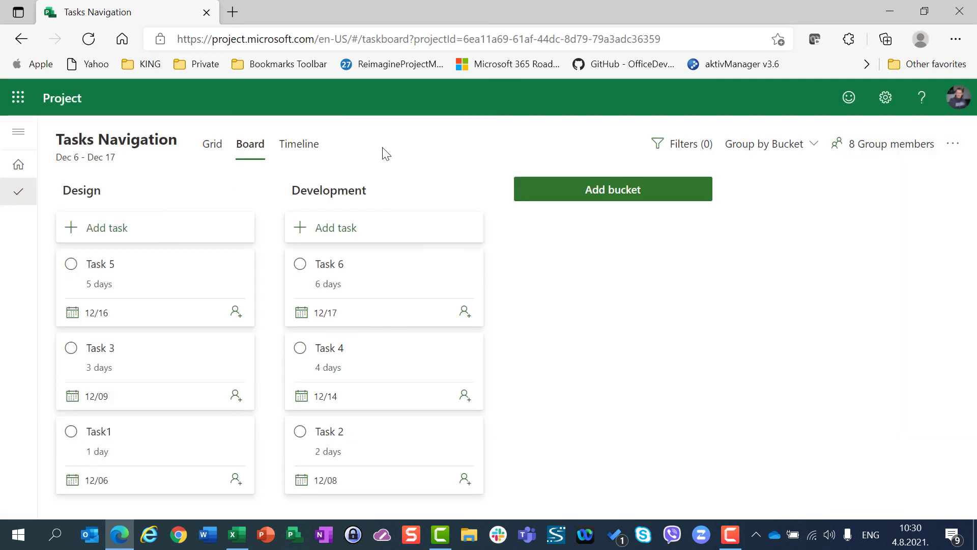